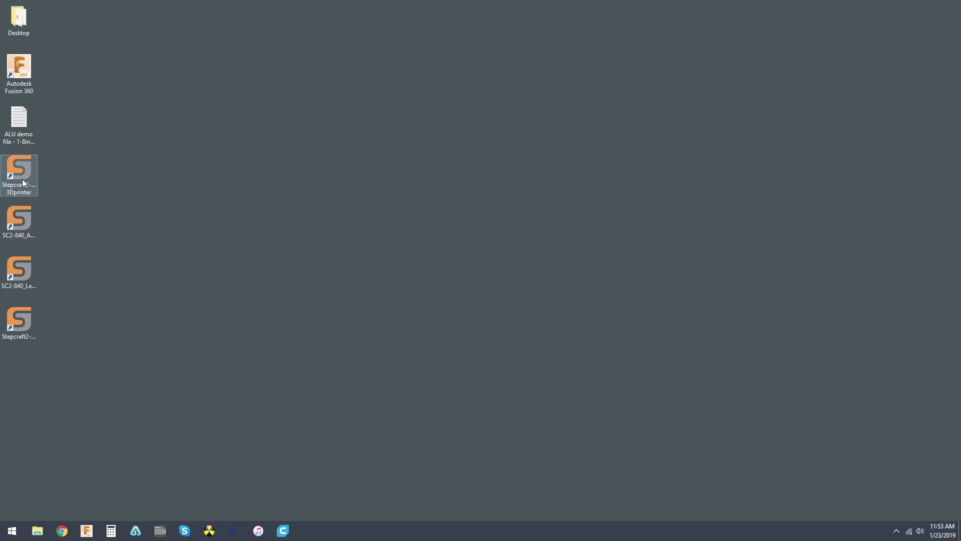
Step: Open the C:\UCCNC folder in File Explorer
{"action": "left_click", "coordinate": [37, 531]}
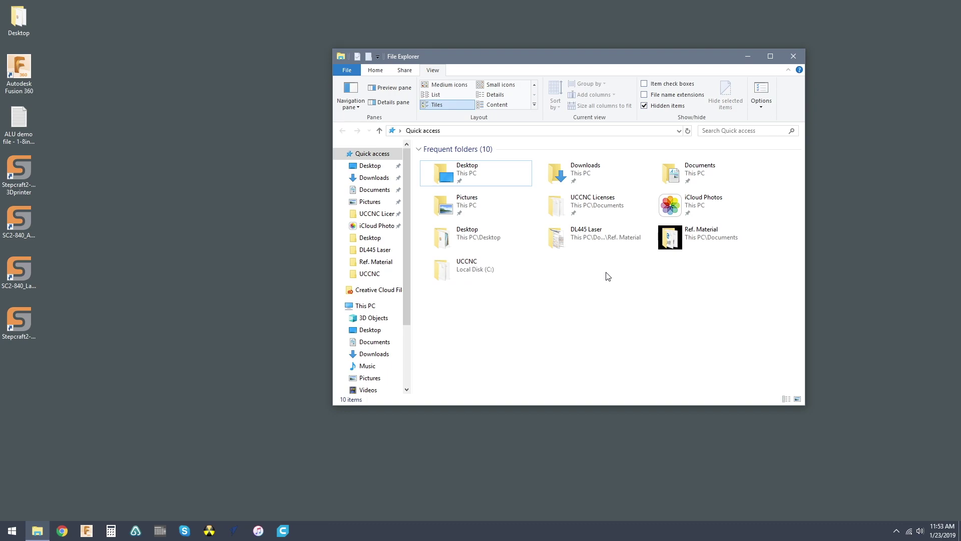
{"action": "double_click", "coordinate": [484, 277]}
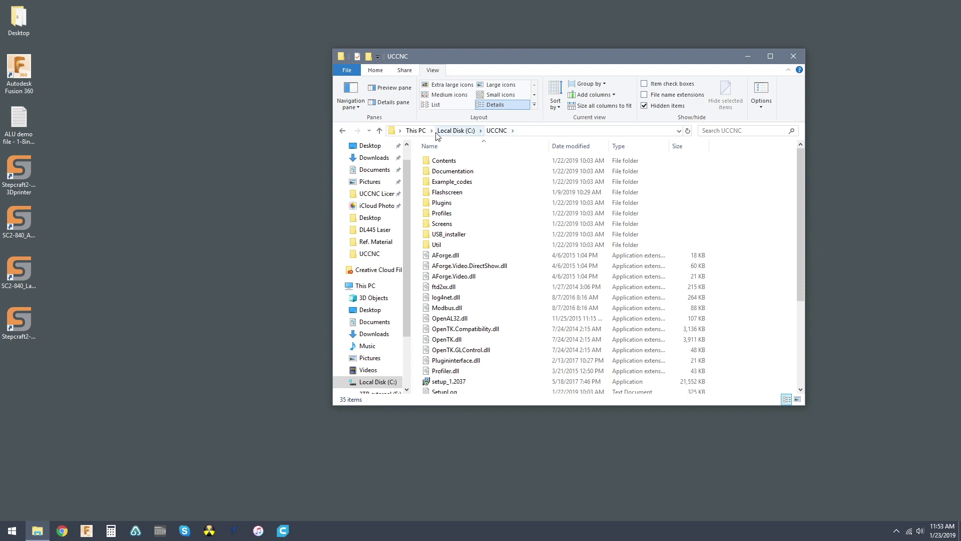
{"action": "scroll", "coordinate": [474, 283], "scroll_direction": "down", "scroll_amount": 4}
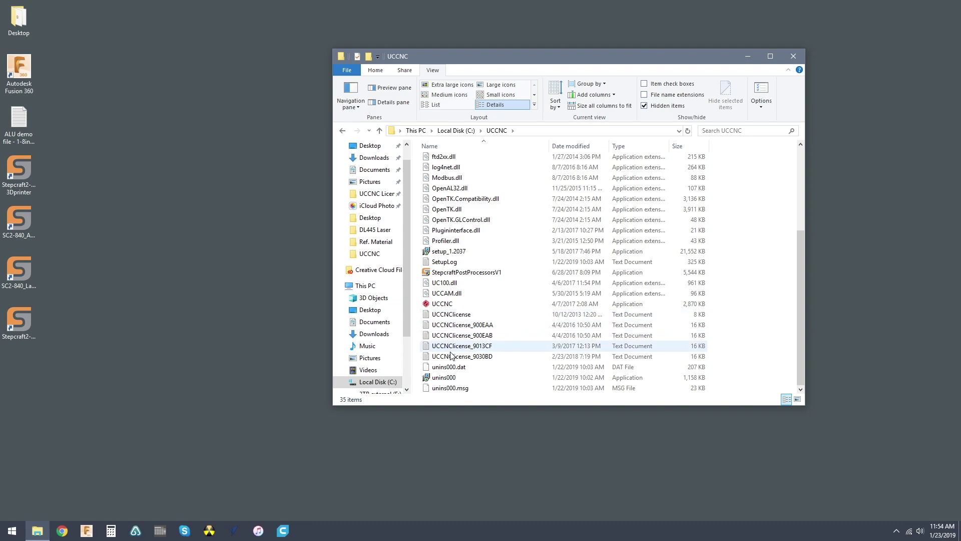
Step: Copy the UCCNClicense_900EAA license file onto the desktop
{"action": "left_click", "coordinate": [459, 326]}
{"action": "right_click", "coordinate": [471, 328]}
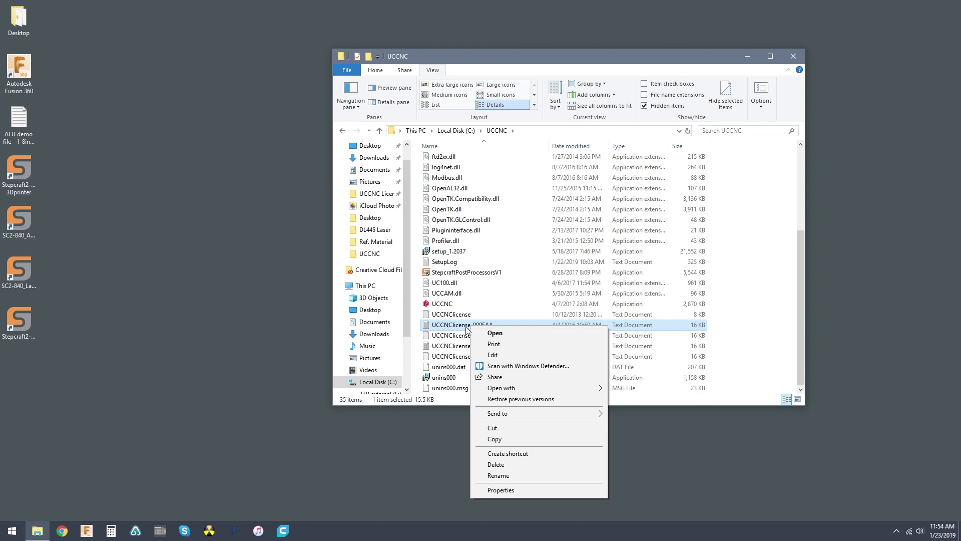
{"action": "left_click", "coordinate": [496, 441]}
{"action": "right_click", "coordinate": [202, 259]}
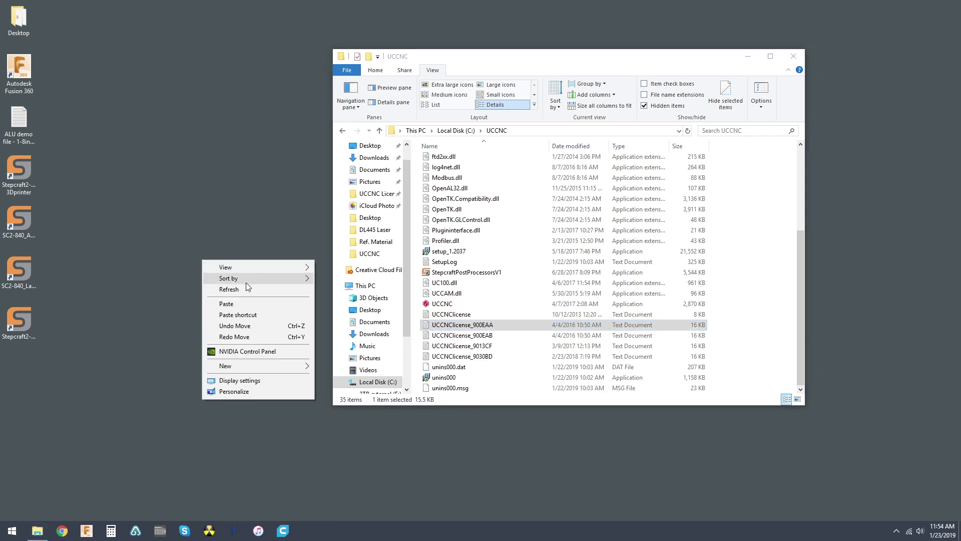
{"action": "left_click", "coordinate": [249, 304]}
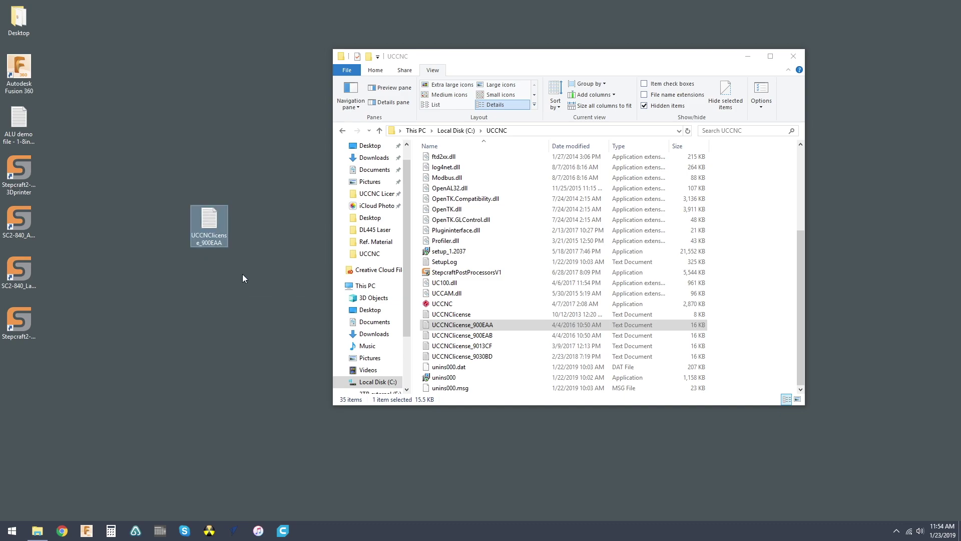
{"action": "left_click", "coordinate": [243, 275]}
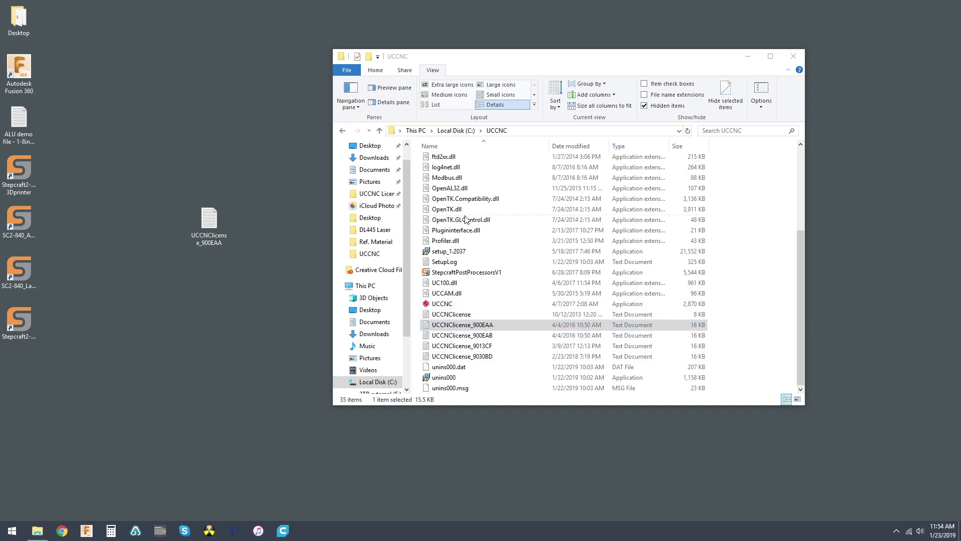
Step: Delete the four old Stepcraft shortcuts from the desktop
{"action": "left_click_drag", "start_coordinate": [54, 358], "coordinate": [25, 173]}
{"action": "right_click", "coordinate": [14, 157]}
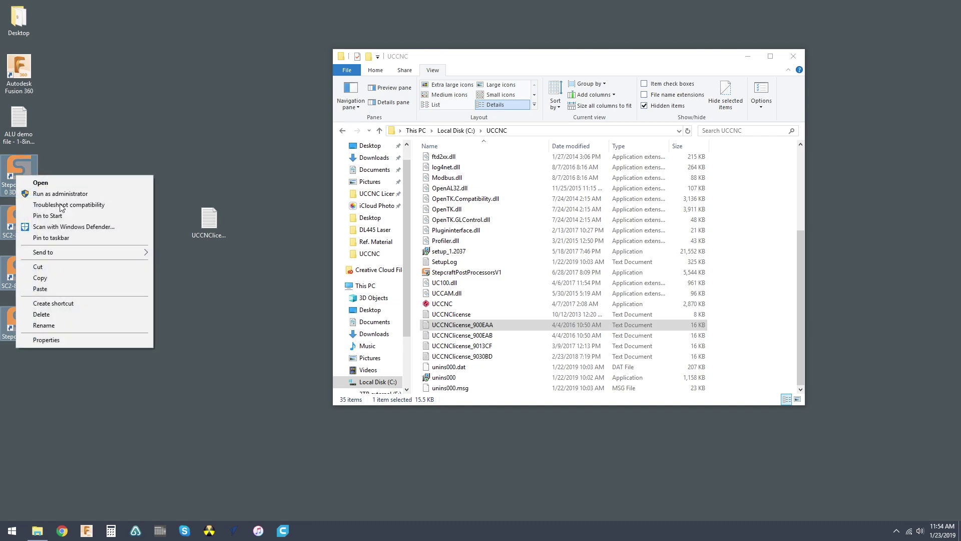
{"action": "left_click", "coordinate": [62, 317]}
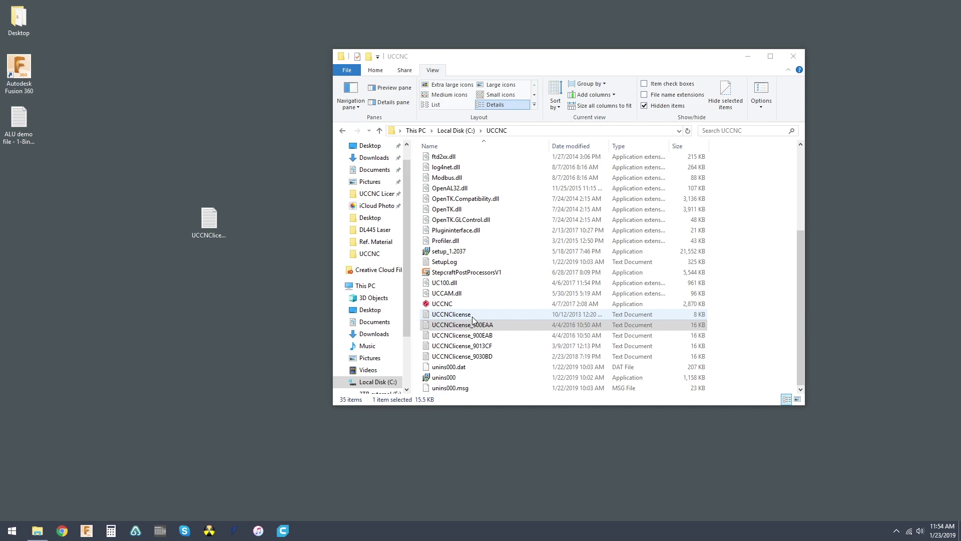
Step: Run unins000 to completely remove UCCNC, leaving ten leftover files in C:\UCCNC
{"action": "scroll", "coordinate": [465, 235], "scroll_direction": "up", "scroll_amount": 4}
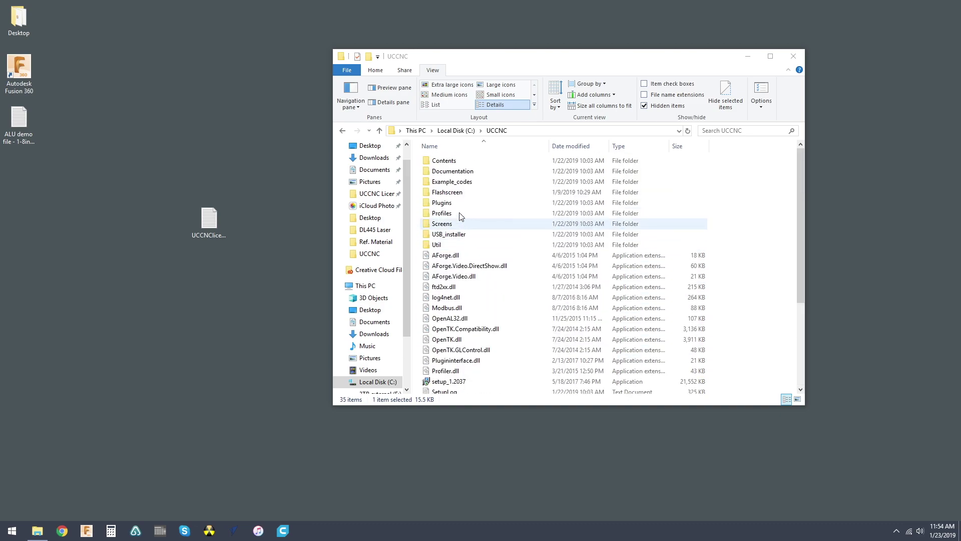
{"action": "scroll", "coordinate": [463, 197], "scroll_direction": "down", "scroll_amount": 5}
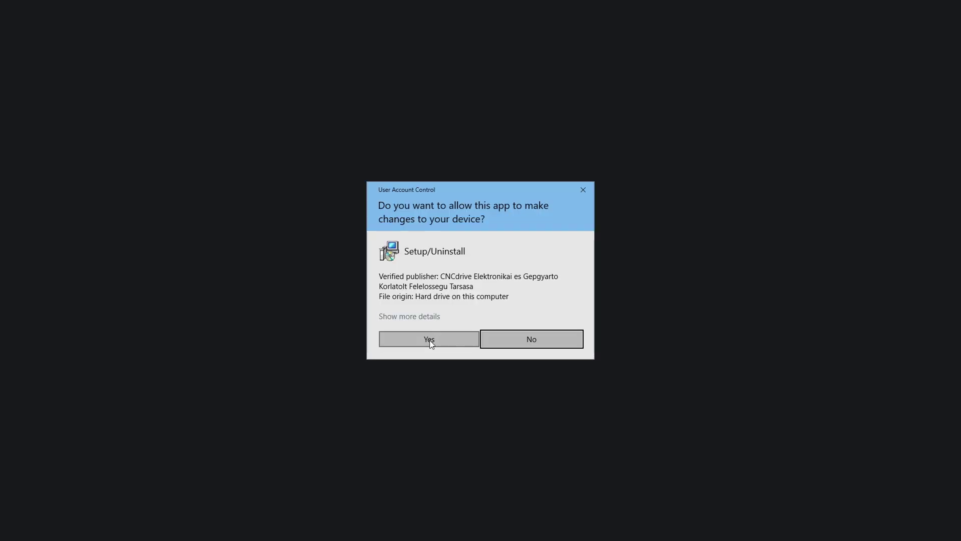
{"action": "left_click", "coordinate": [430, 340]}
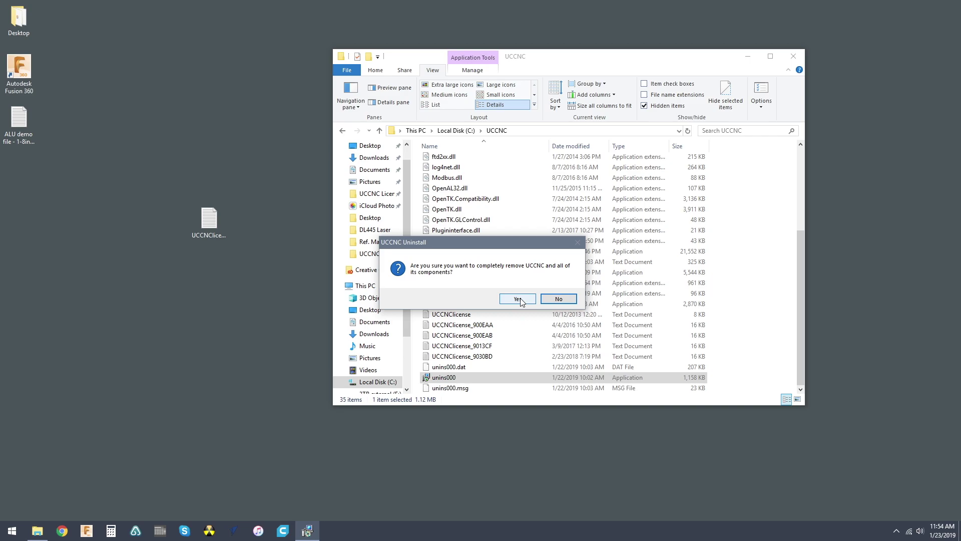
{"action": "left_click", "coordinate": [518, 299]}
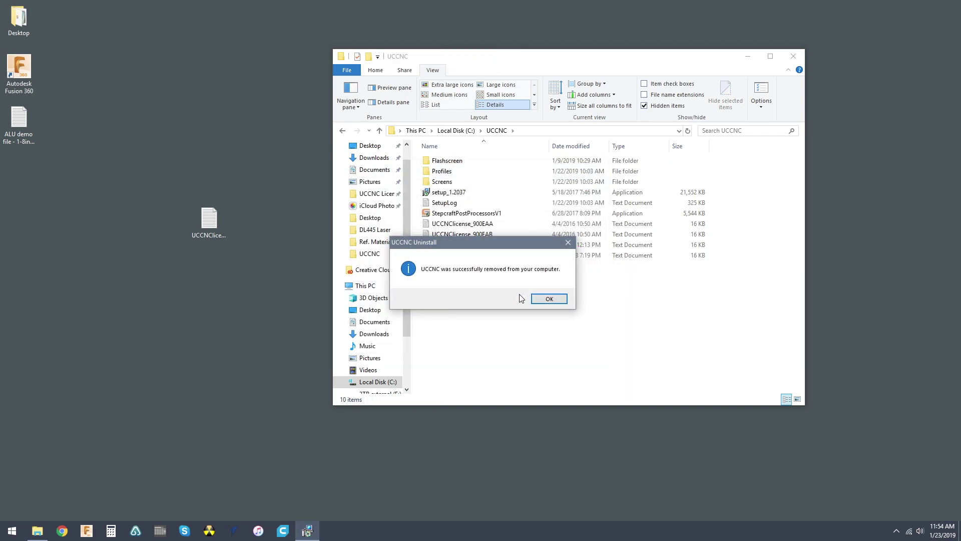
{"action": "left_click", "coordinate": [549, 299]}
{"action": "left_click_drag", "start_coordinate": [501, 323], "coordinate": [449, 158]}
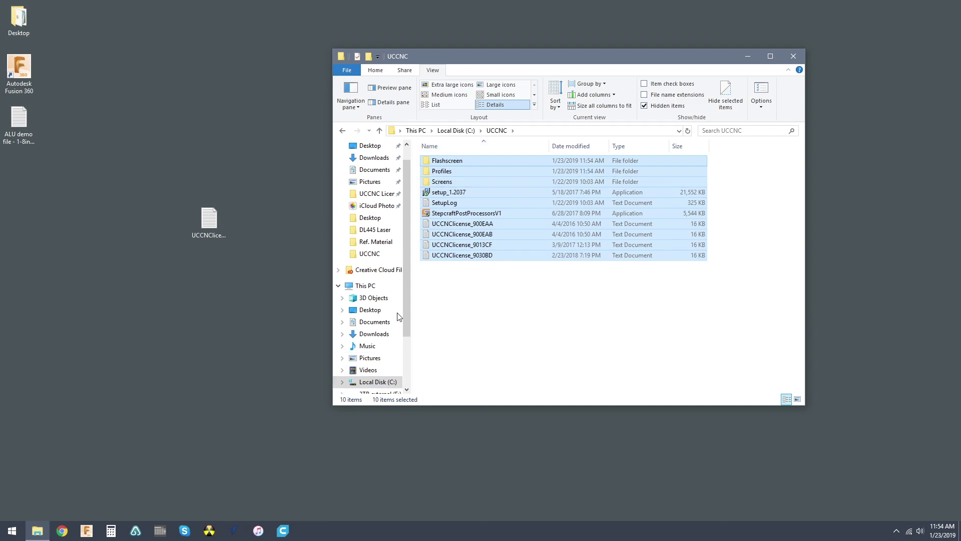
Step: Delete the leftover UCCNC folder from C: and move the license file higher on the desktop
{"action": "left_click", "coordinate": [456, 131]}
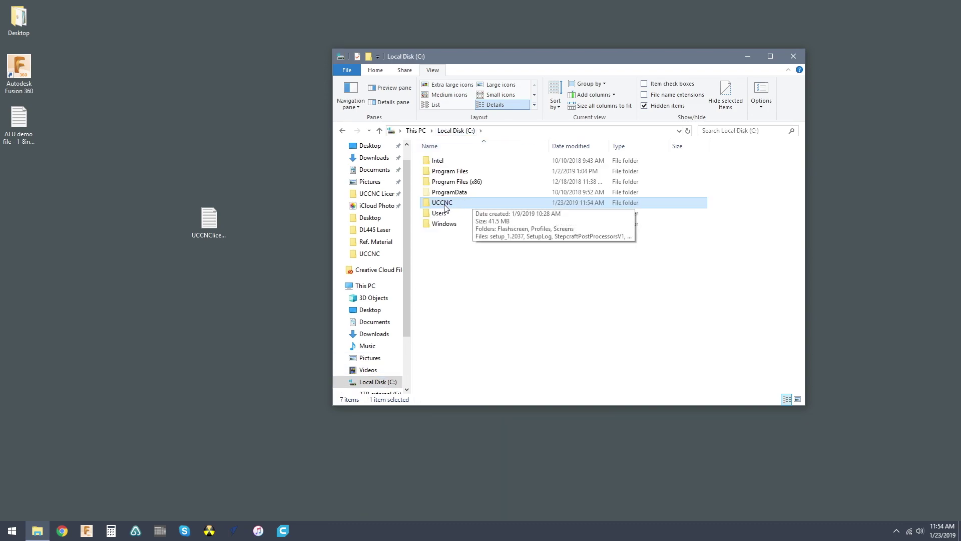
{"action": "right_click", "coordinate": [442, 203]}
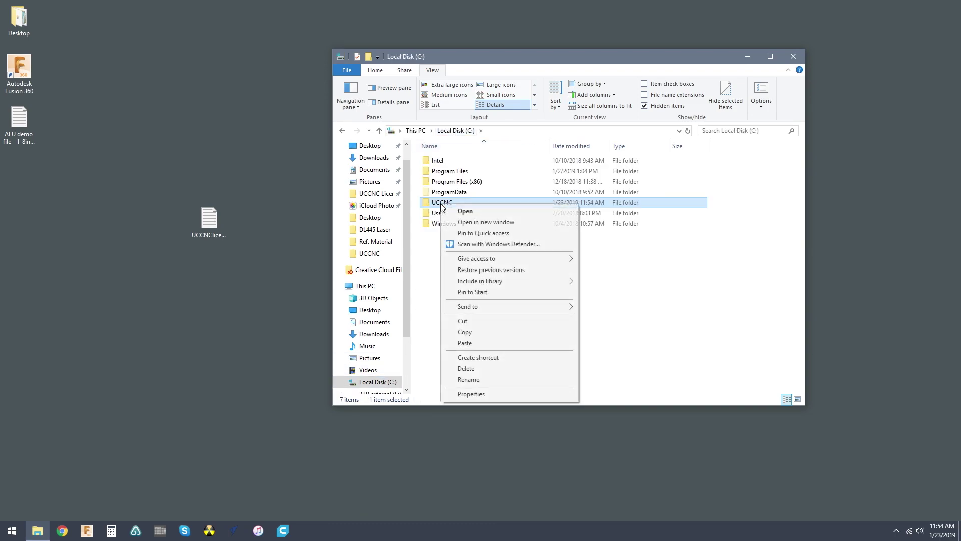
{"action": "left_click", "coordinate": [467, 369]}
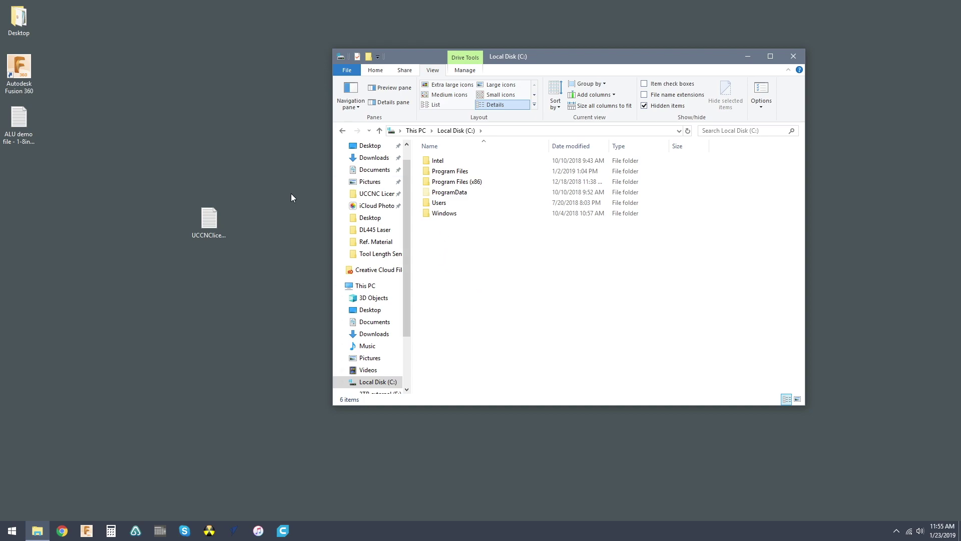
{"action": "left_click_drag", "start_coordinate": [207, 225], "coordinate": [209, 127]}
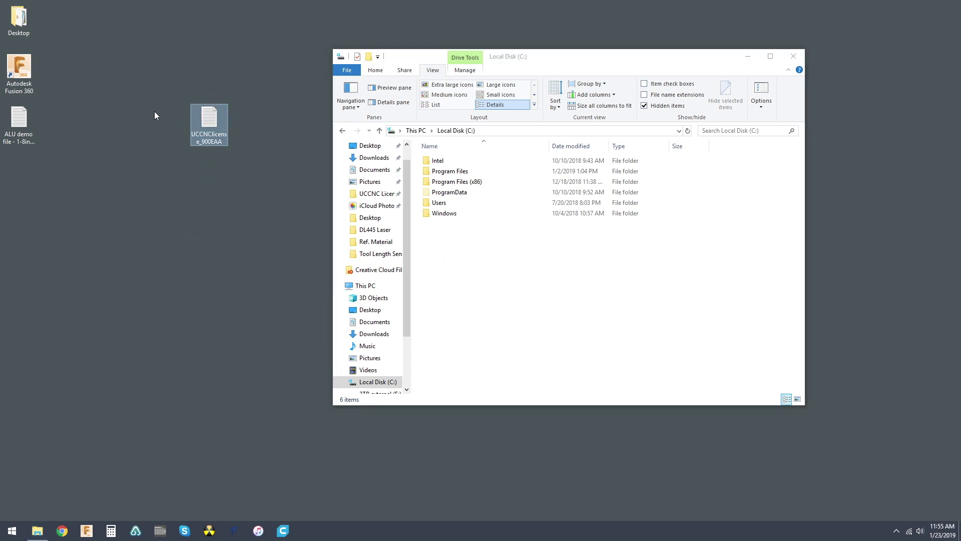
Step: Move Stepcraft_Multi_Installer from Documents\Software onto the desktop
{"action": "left_click", "coordinate": [373, 158]}
{"action": "left_click", "coordinate": [379, 172]}
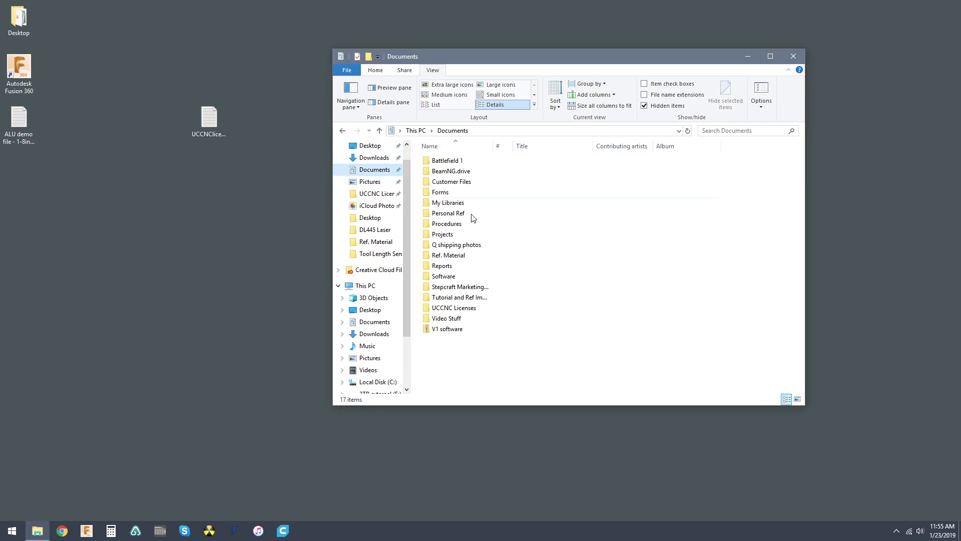
{"action": "left_click", "coordinate": [458, 277]}
{"action": "double_click", "coordinate": [458, 277]}
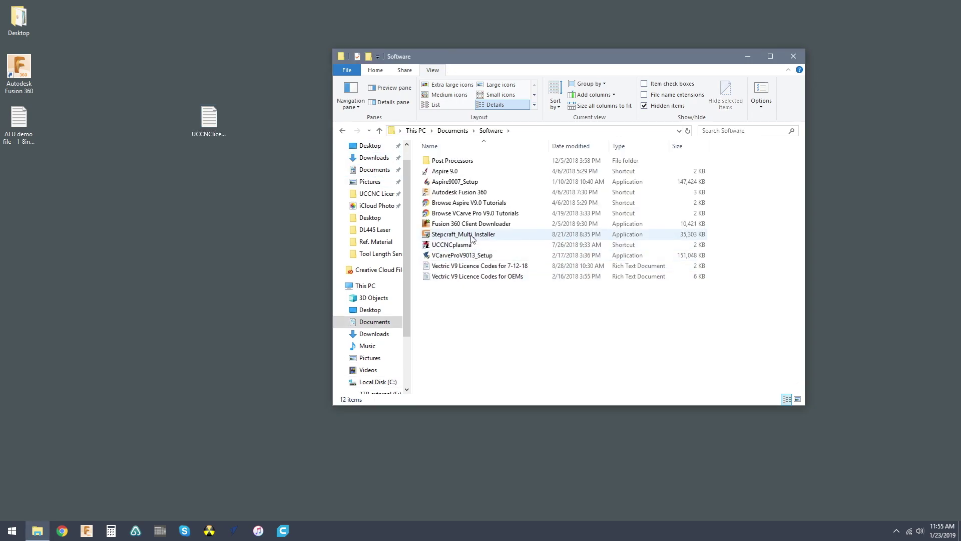
{"action": "left_click_drag", "start_coordinate": [472, 238], "coordinate": [219, 212]}
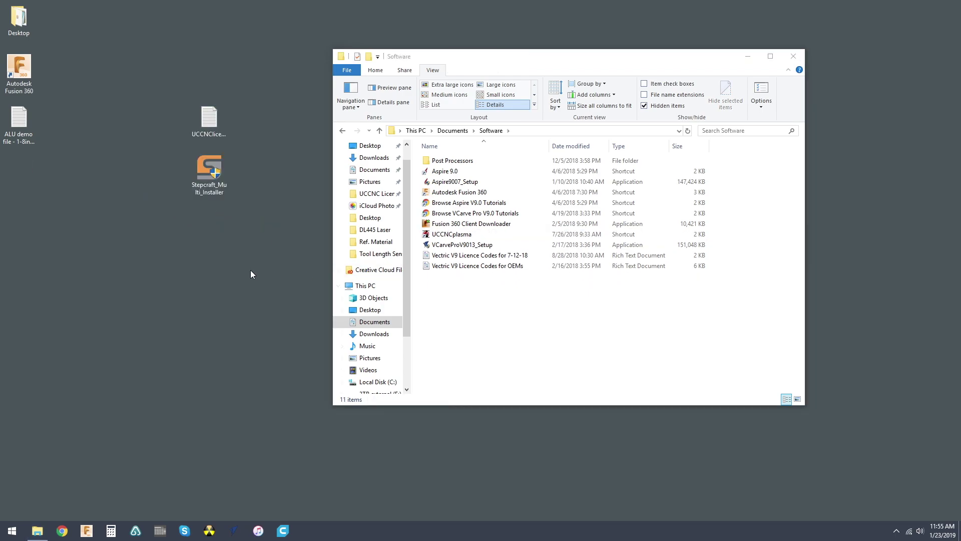
Step: Close Explorer, launch Stepcraft_Multi_Installer as administrator and choose the Stepcraft2/420 model
{"action": "left_click", "coordinate": [794, 56]}
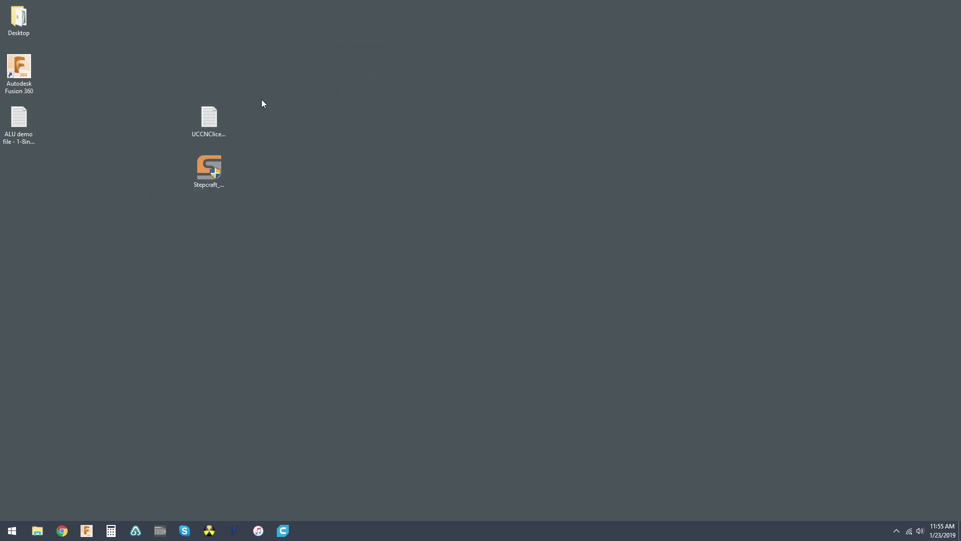
{"action": "double_click", "coordinate": [211, 168]}
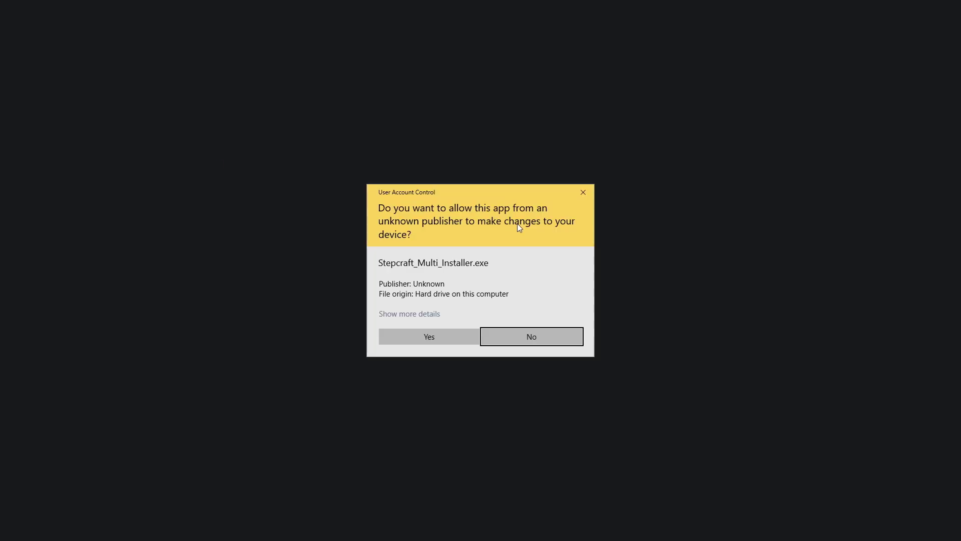
{"action": "left_click", "coordinate": [431, 337]}
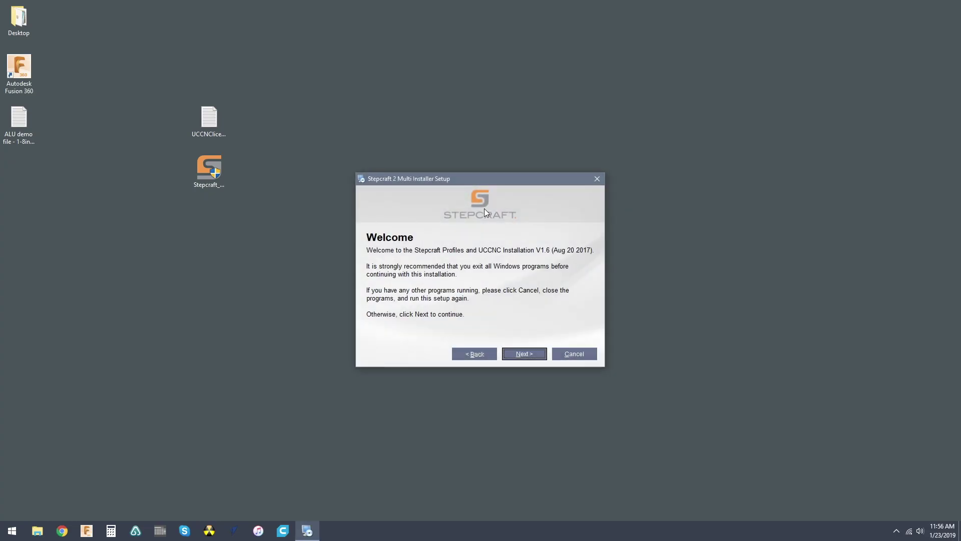
{"action": "left_click", "coordinate": [525, 354]}
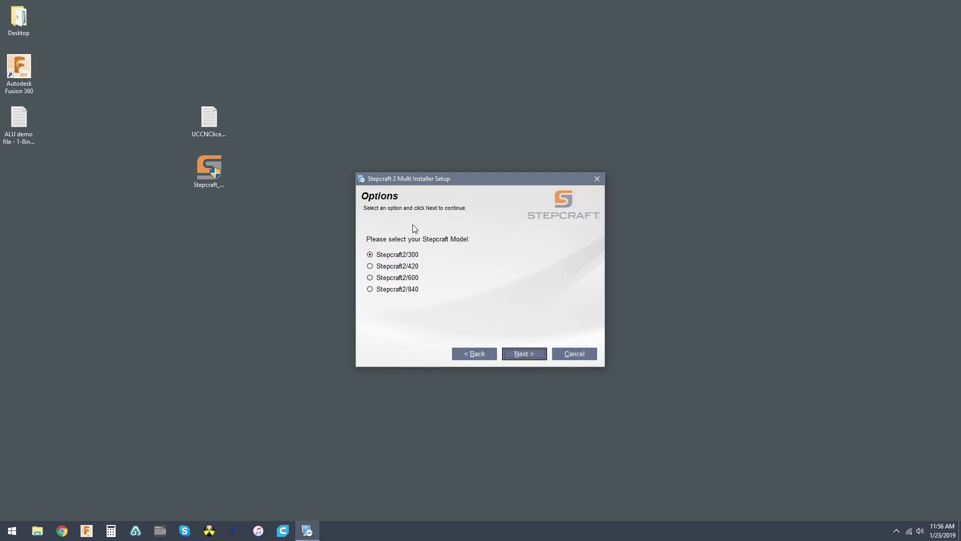
{"action": "left_click", "coordinate": [388, 291]}
{"action": "left_click", "coordinate": [393, 268]}
{"action": "left_click", "coordinate": [533, 358]}
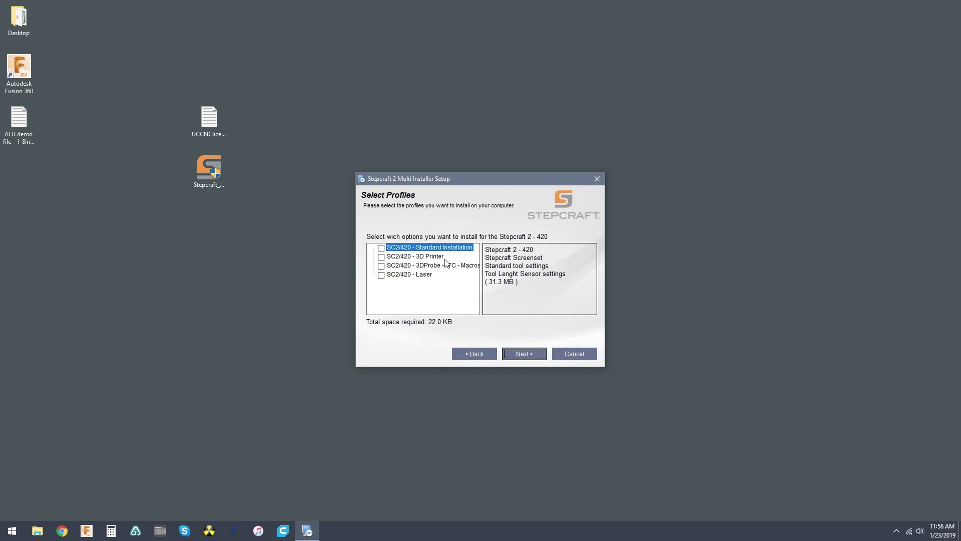
Step: Tick the Standard Installation, 3D Printer, 3DProbe-ATC-Macros and Laser profiles (41.2 MB)
{"action": "left_click", "coordinate": [381, 248]}
{"action": "left_click", "coordinate": [381, 256]}
{"action": "left_click", "coordinate": [381, 265]}
{"action": "left_click", "coordinate": [381, 275]}
{"action": "left_click", "coordinate": [524, 354]}
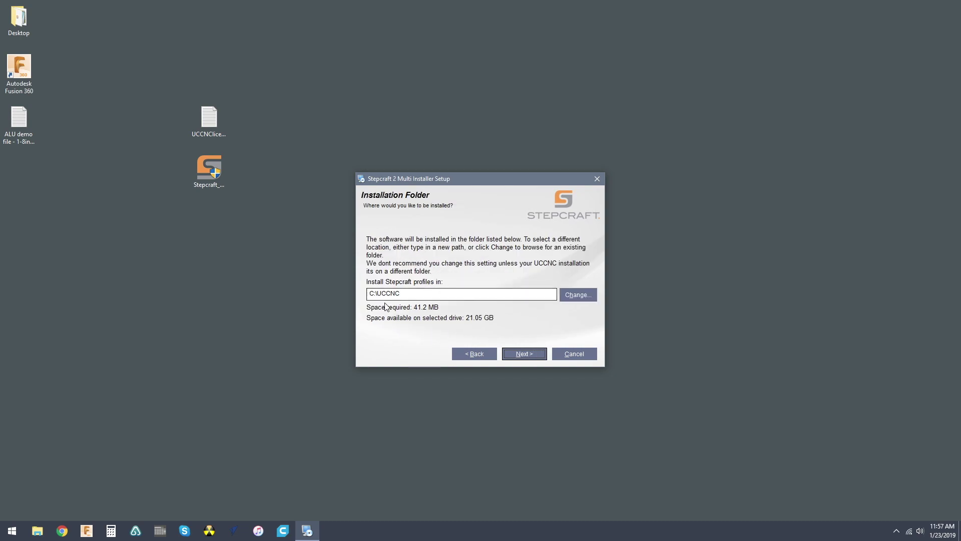
Step: Install the profiles into C:\UCCNC and launch the bundled UCCNC 1.2037 installer
{"action": "left_click", "coordinate": [533, 354]}
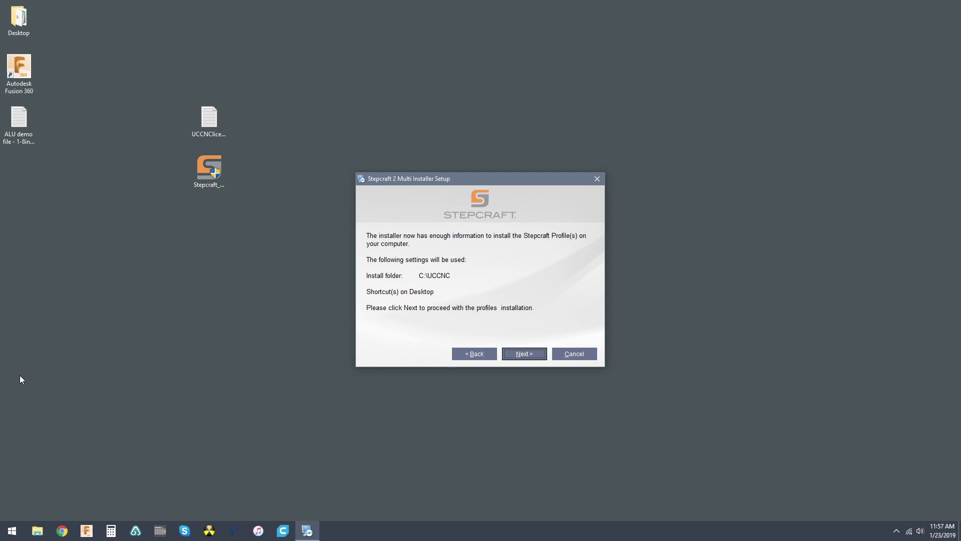
{"action": "left_click", "coordinate": [529, 360]}
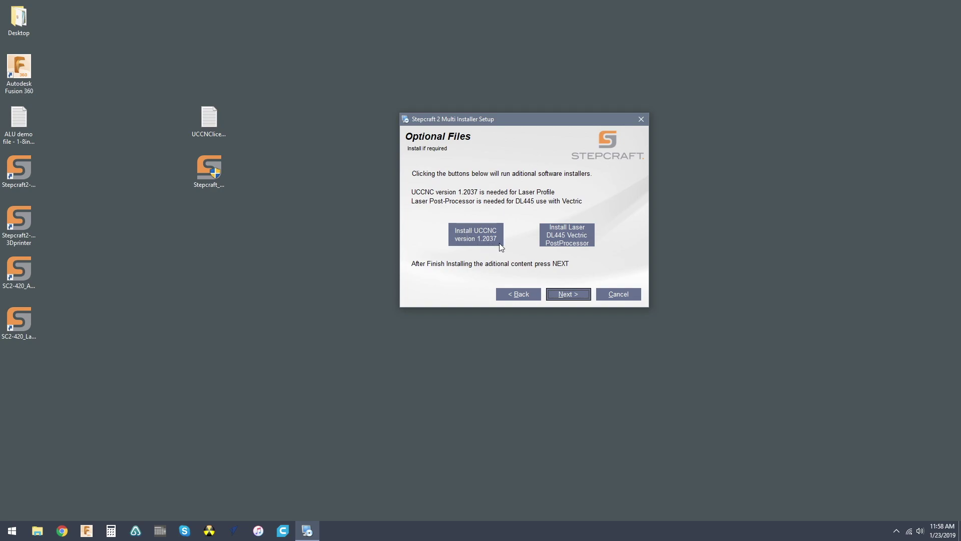
{"action": "left_click", "coordinate": [464, 233]}
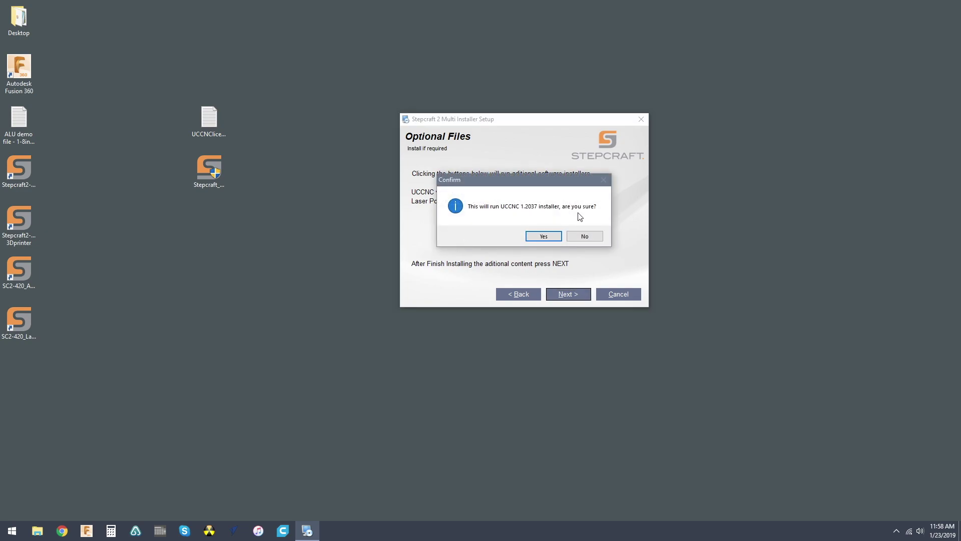
{"action": "left_click", "coordinate": [545, 236]}
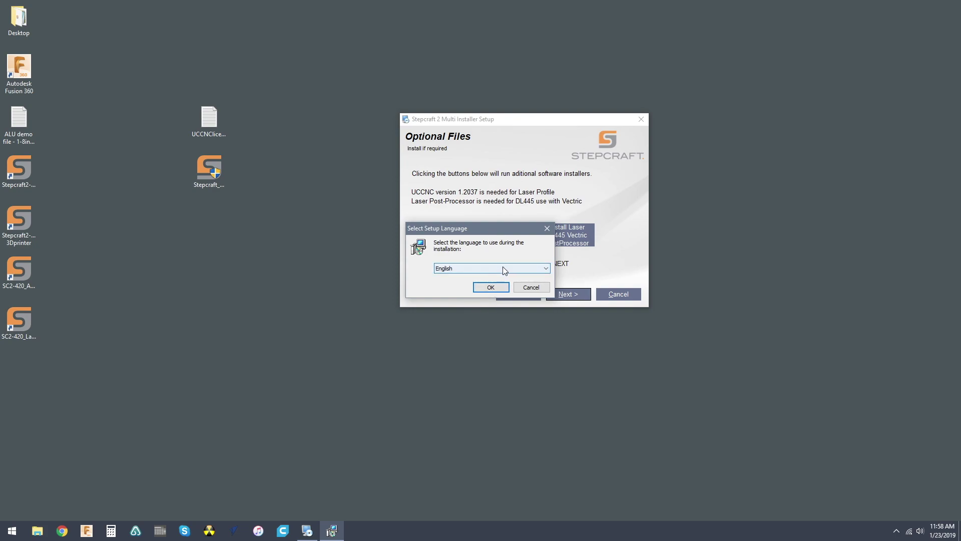
Step: Choose English, accept the licence agreement, and keep C:\UCCNC as the install folder
{"action": "left_click", "coordinate": [490, 288]}
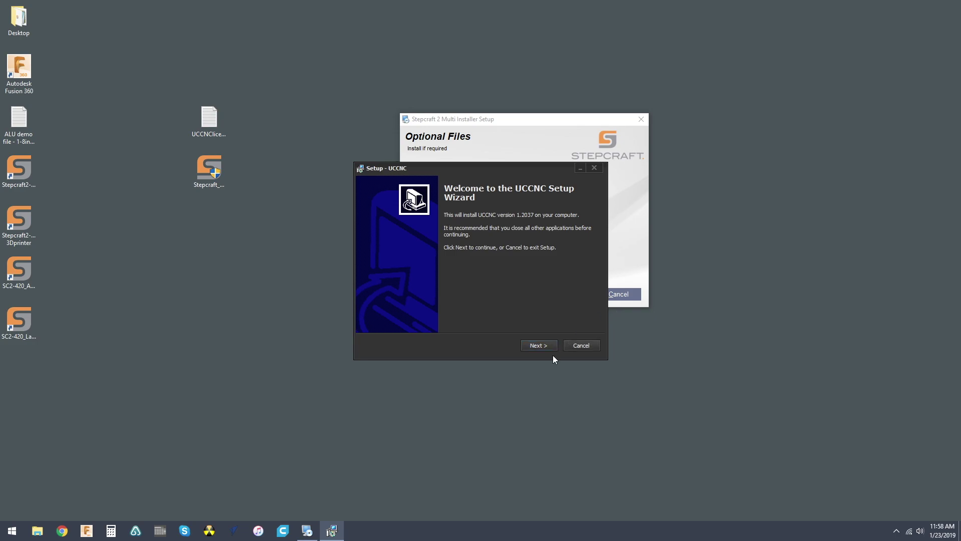
{"action": "left_click", "coordinate": [542, 345]}
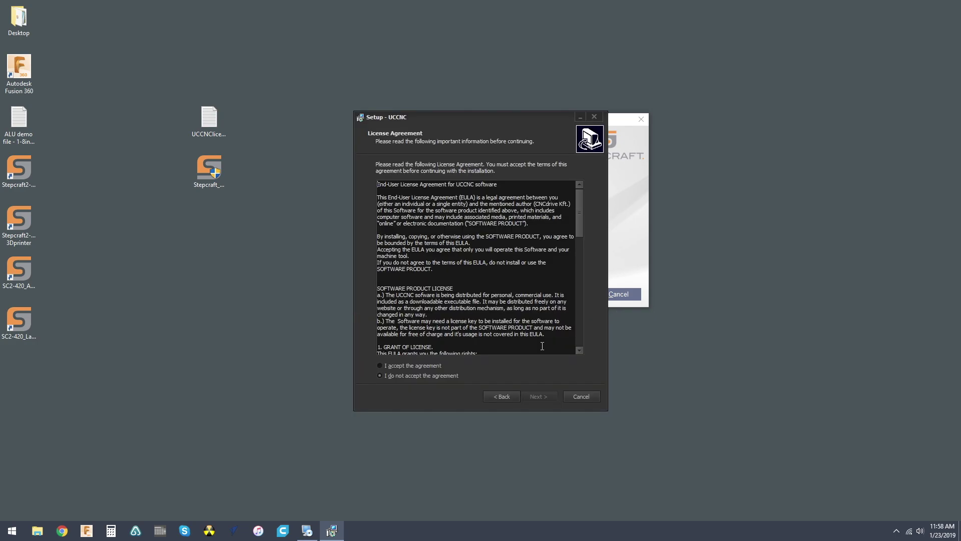
{"action": "left_click", "coordinate": [397, 365]}
{"action": "left_click", "coordinate": [537, 396]}
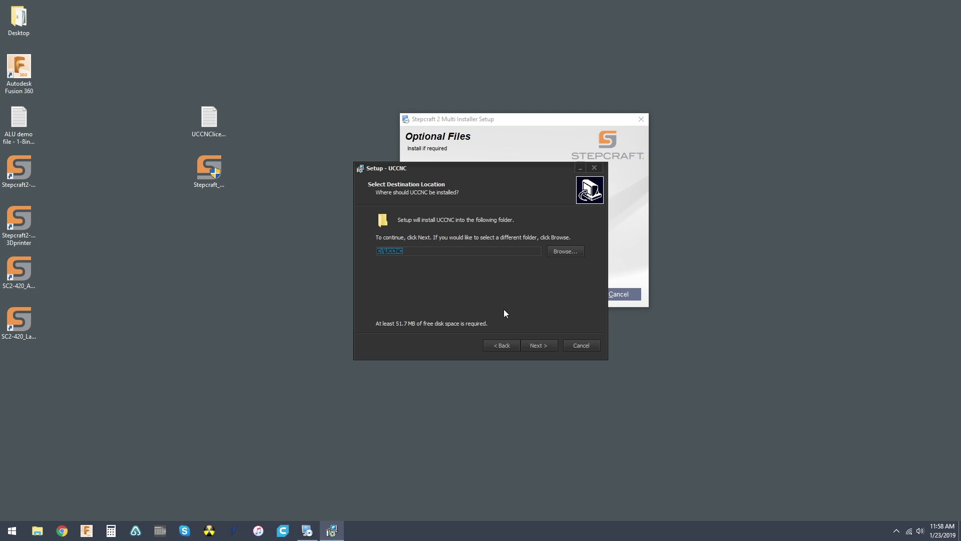
{"action": "left_click", "coordinate": [534, 345]}
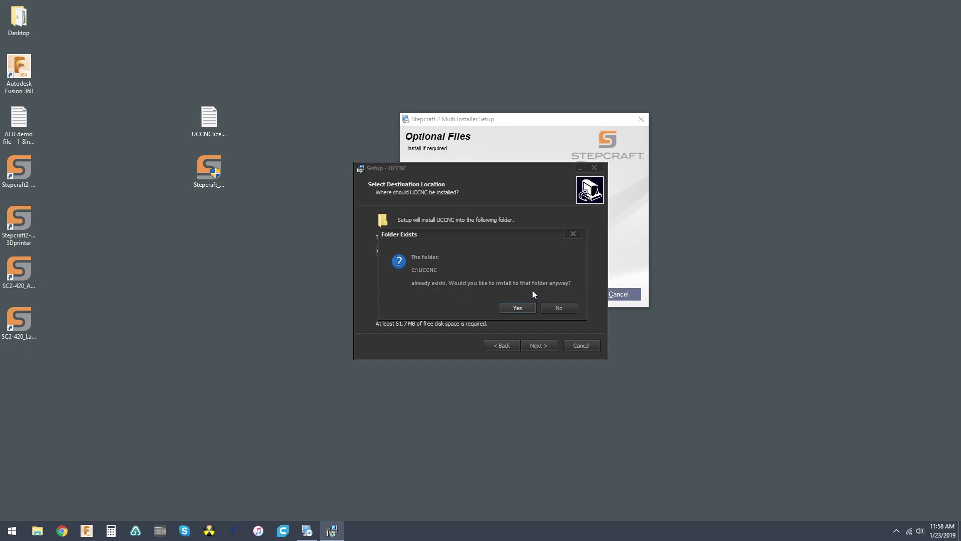
Step: Confirm the existing folder, keep default components and the CNCdrive\UCCNC software Start Menu folder, and install
{"action": "left_click", "coordinate": [524, 307]}
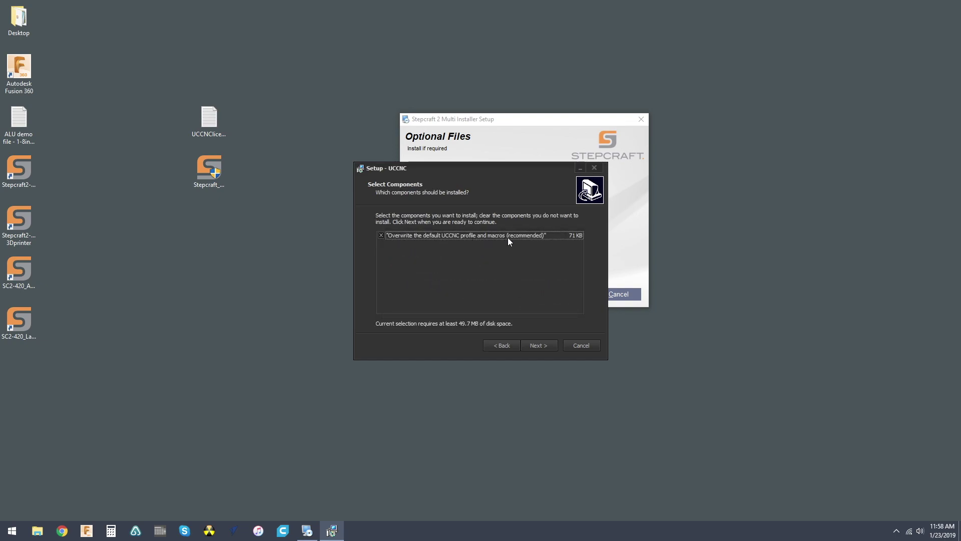
{"action": "left_click", "coordinate": [549, 343]}
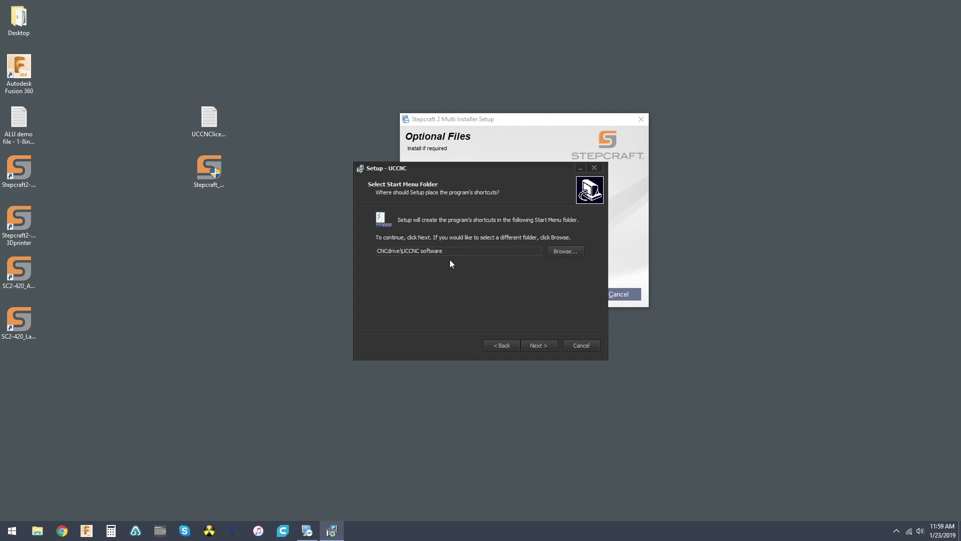
{"action": "left_click_drag", "start_coordinate": [437, 254], "coordinate": [436, 243]}
{"action": "left_click", "coordinate": [540, 345]}
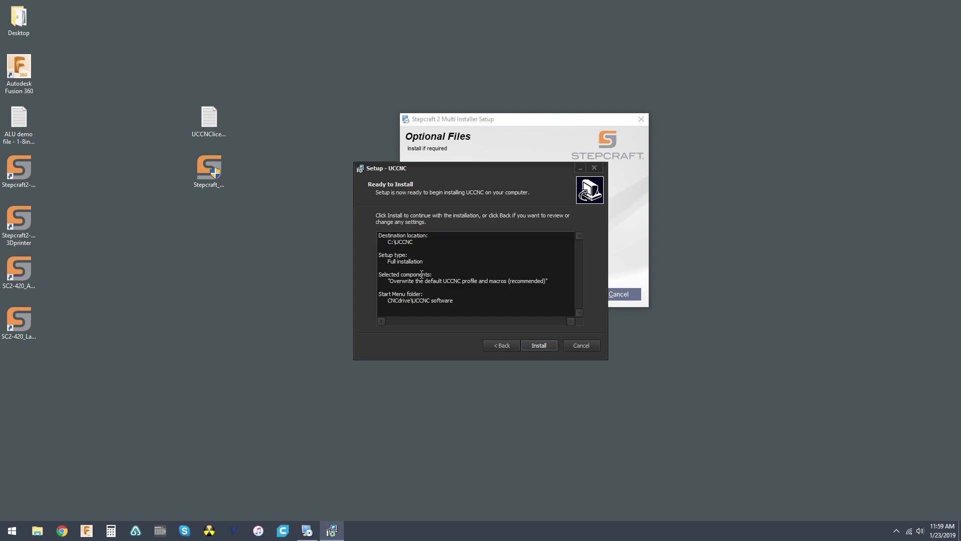
{"action": "left_click", "coordinate": [529, 345]}
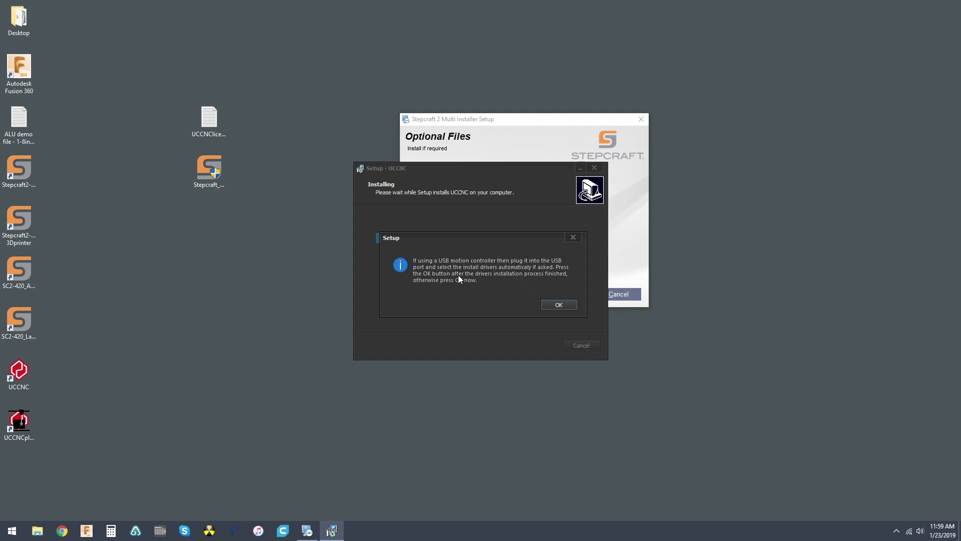
Step: Dismiss the USB driver notice and finish both UCCNC Setup and Stepcraft Multi Installer
{"action": "left_click", "coordinate": [560, 305]}
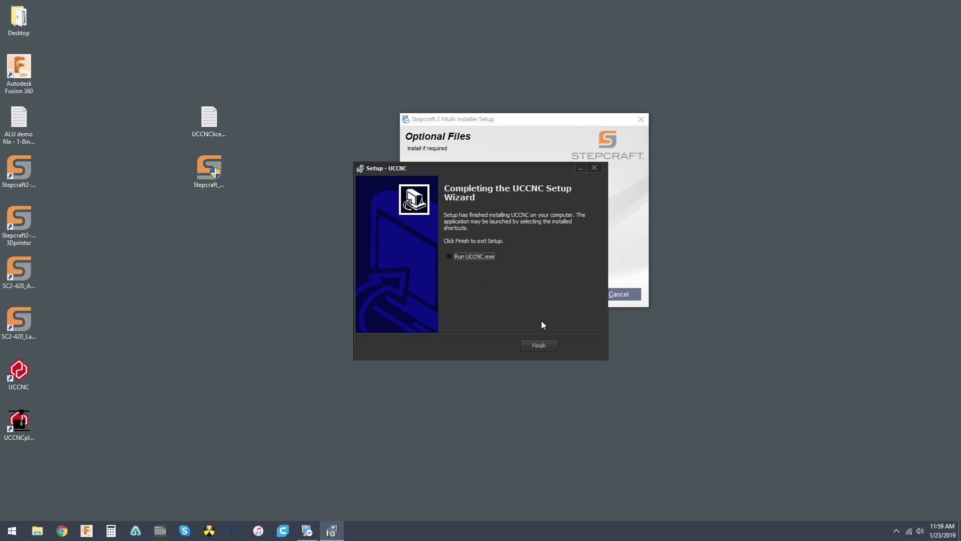
{"action": "left_click", "coordinate": [539, 346]}
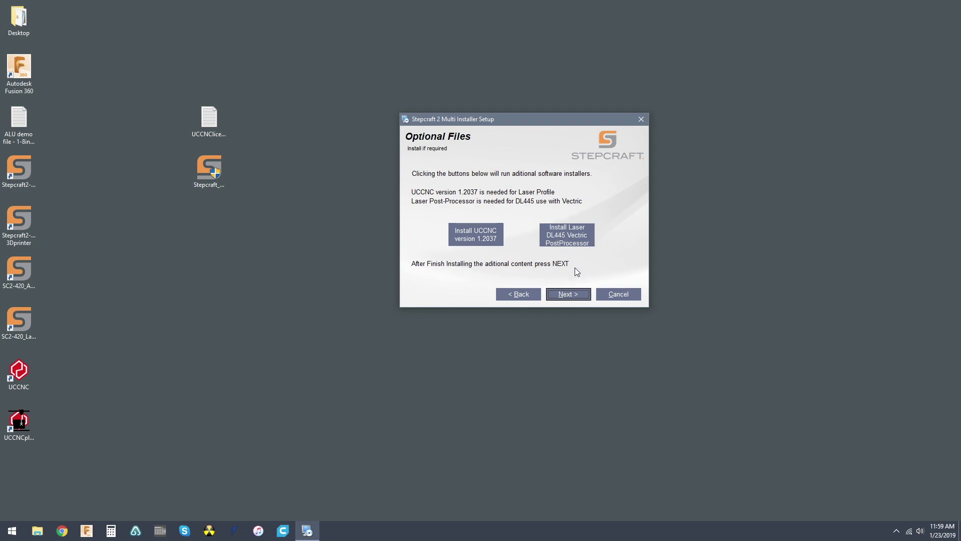
{"action": "left_click", "coordinate": [570, 294]}
{"action": "left_click", "coordinate": [572, 295]}
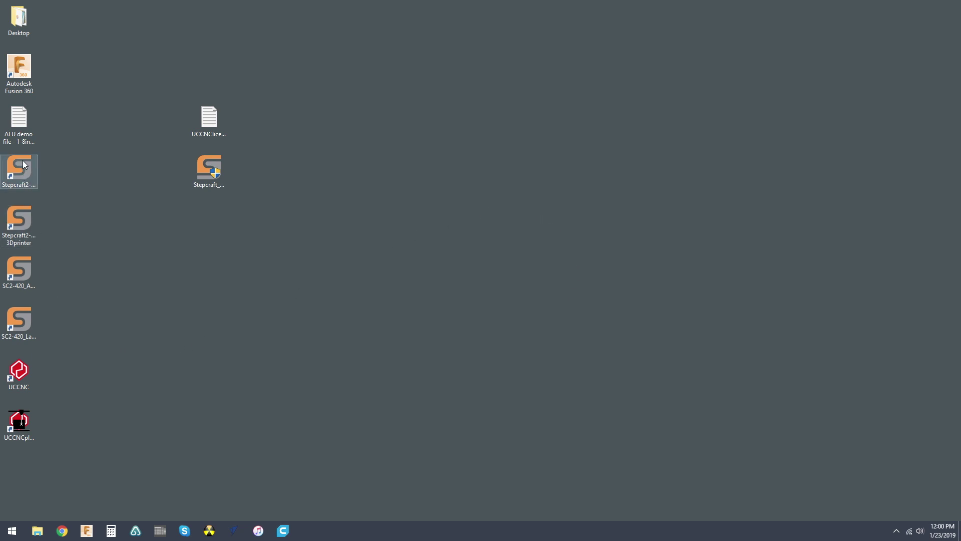
Step: Create a new desktop folder named D.840 Profiles
{"action": "right_click", "coordinate": [97, 308]}
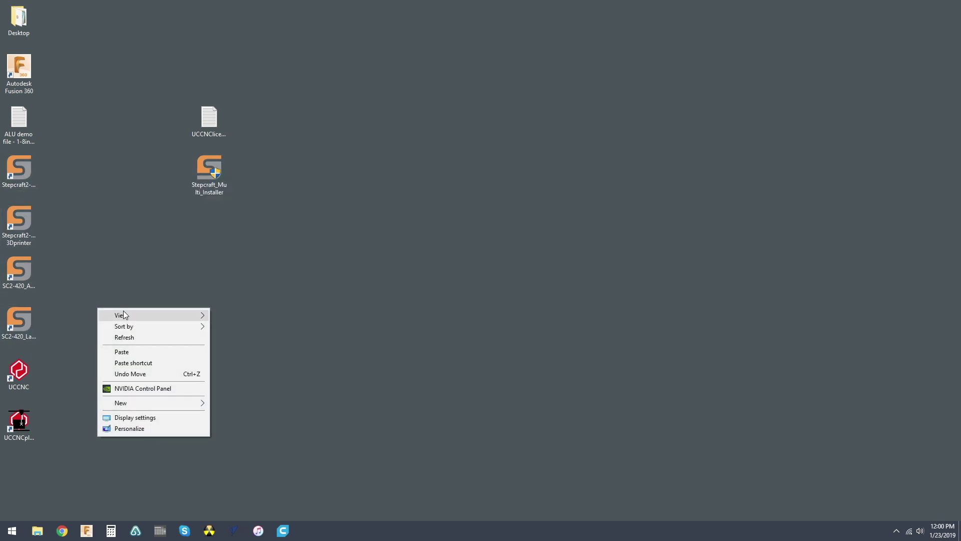
{"action": "mouse_move", "coordinate": [133, 404]}
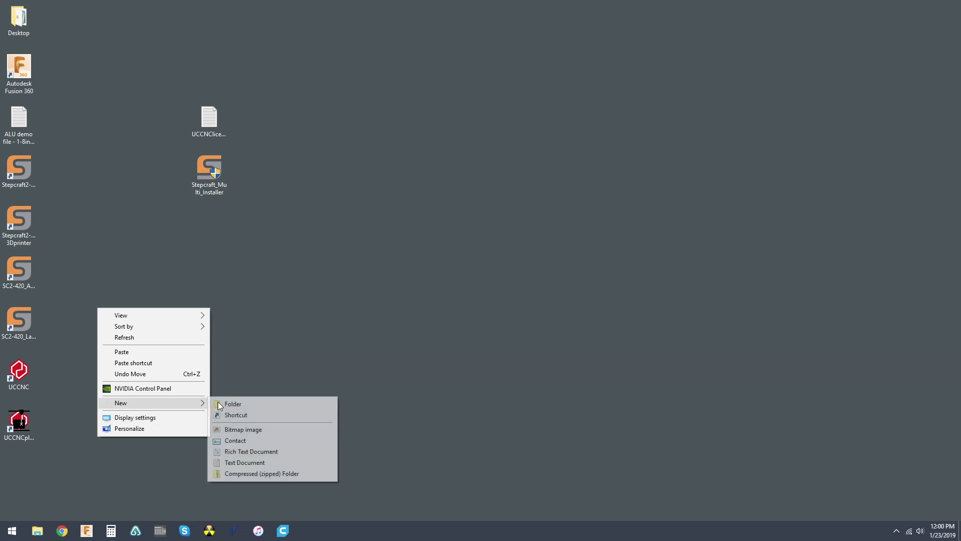
{"action": "left_click", "coordinate": [271, 402]}
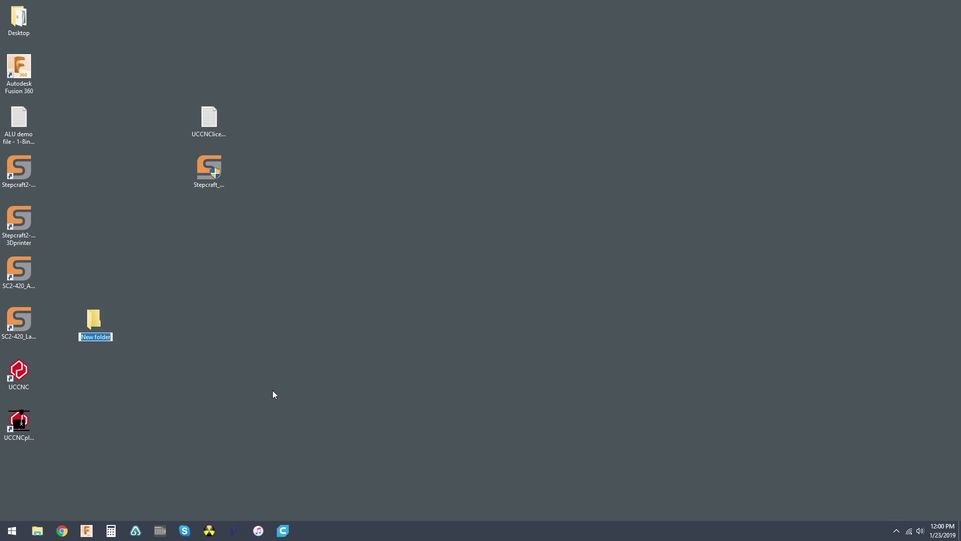
{"action": "type", "text": "D.840 Profiles"}
{"action": "key", "text": "Return"}
{"action": "left_click", "coordinate": [160, 386]}
Step: Move the four Stepcraft profile shortcuts into D.840 Profiles and place it below the ALU demo file
{"action": "left_click_drag", "start_coordinate": [49, 341], "coordinate": [80, 233]}
{"action": "left_click", "coordinate": [24, 175]}
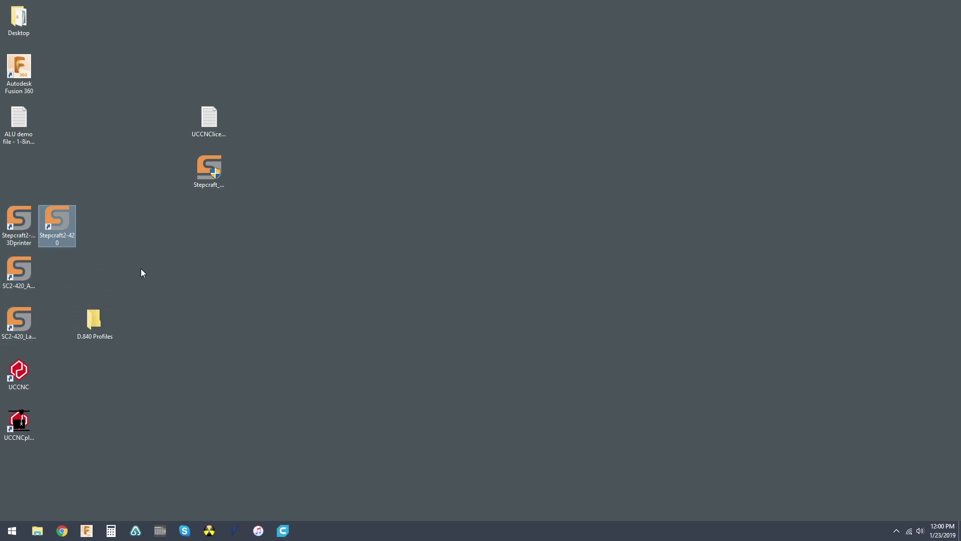
{"action": "left_click_drag", "start_coordinate": [2, 189], "coordinate": [108, 317]}
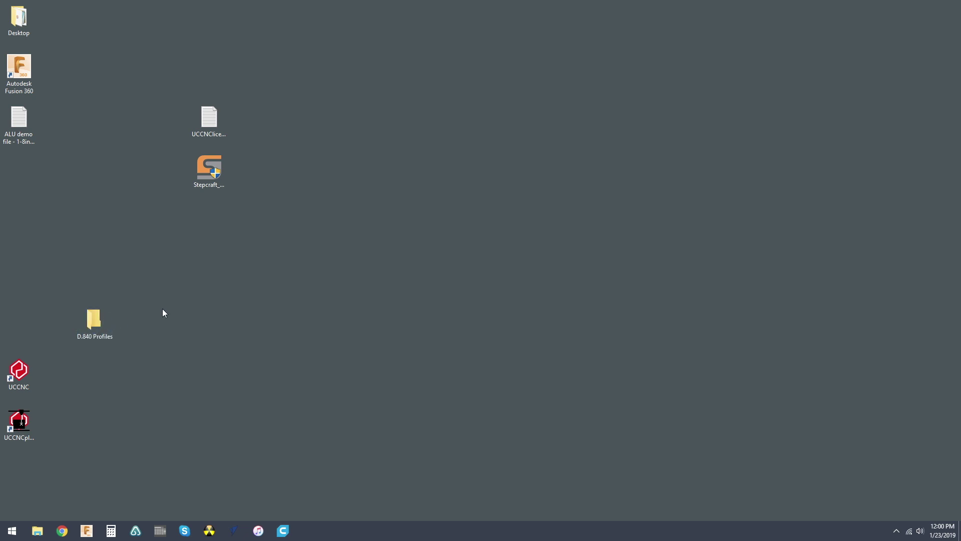
{"action": "left_click_drag", "start_coordinate": [57, 220], "coordinate": [15, 187]}
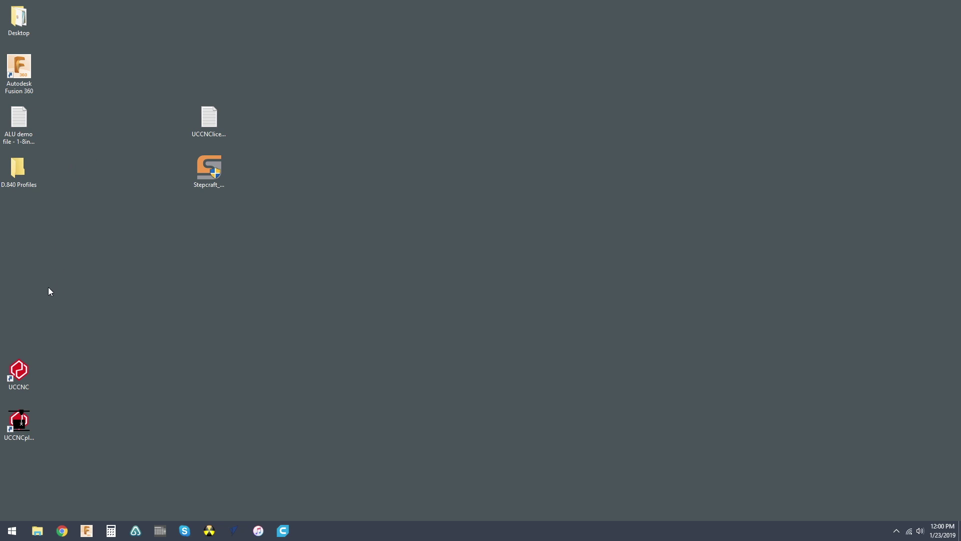
{"action": "left_click_drag", "start_coordinate": [18, 322], "coordinate": [60, 457]}
Step: Delete the UCCNC and UCCNCplasma desktop shortcuts and bring up File Explorer at Quick access
{"action": "right_click", "coordinate": [25, 422]}
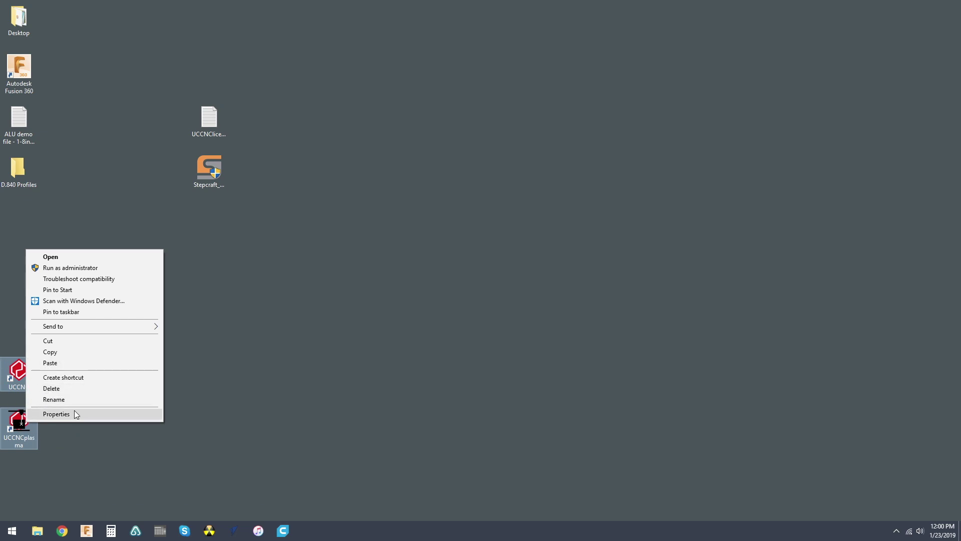
{"action": "left_click", "coordinate": [71, 391]}
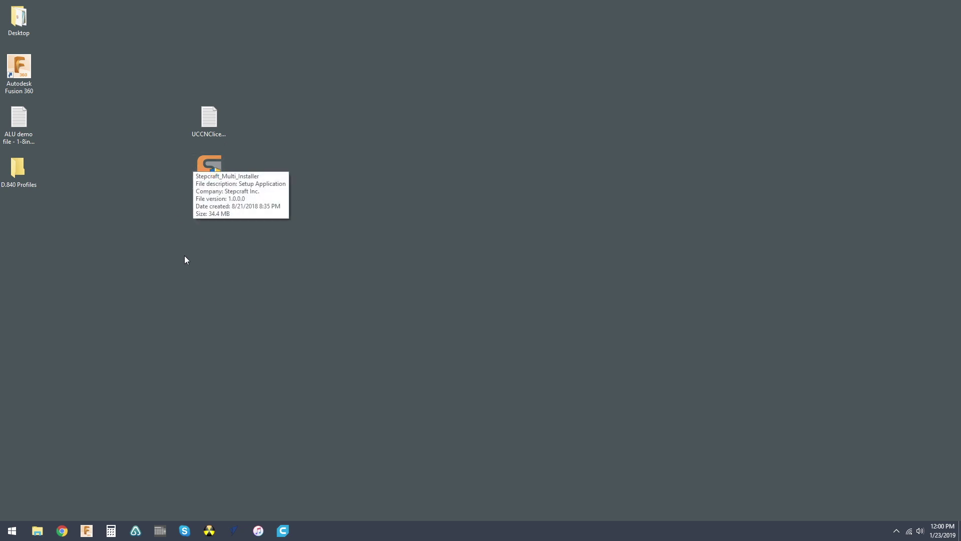
{"action": "left_click", "coordinate": [37, 531]}
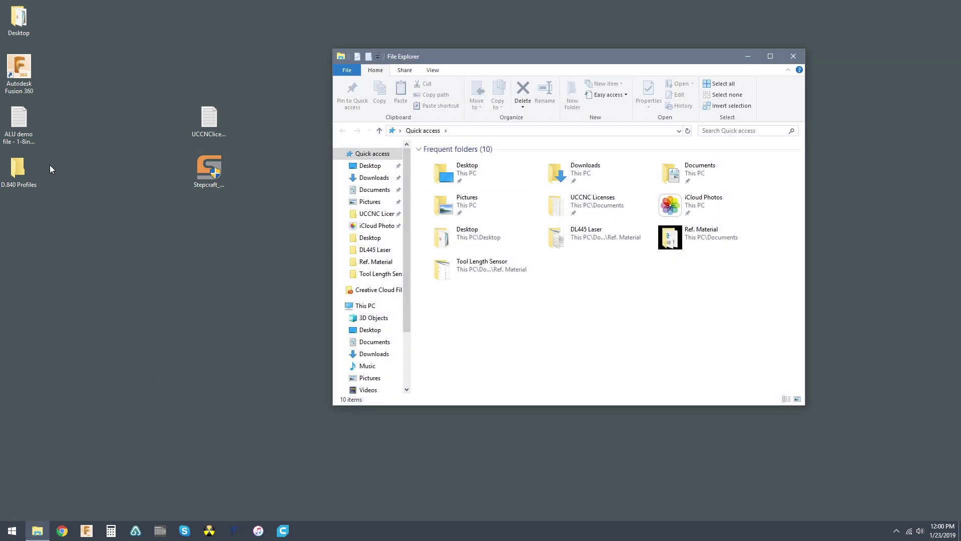
Step: Navigate File Explorer through This PC and Local Disk (C:) to the C:\UCCNC folder
{"action": "double_click", "coordinate": [34, 164]}
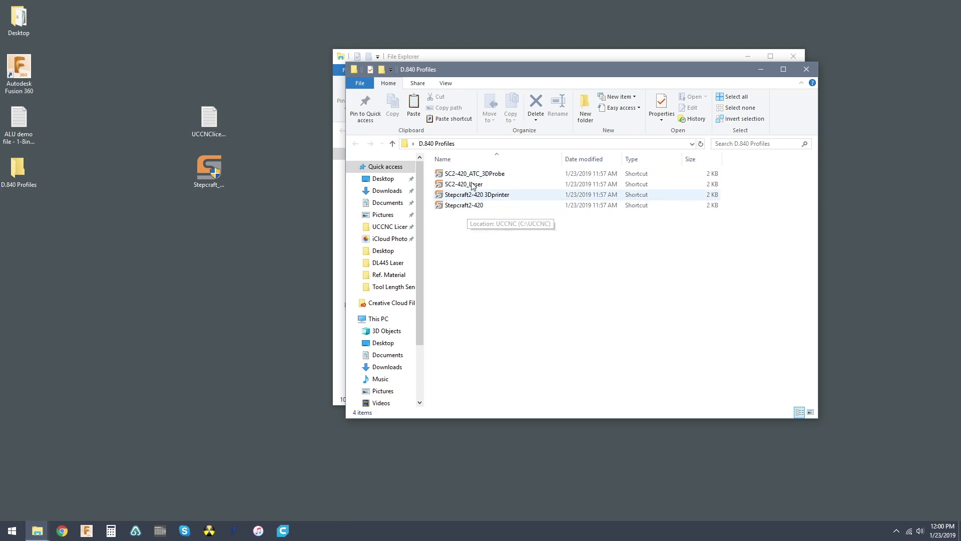
{"action": "left_click", "coordinate": [806, 69]}
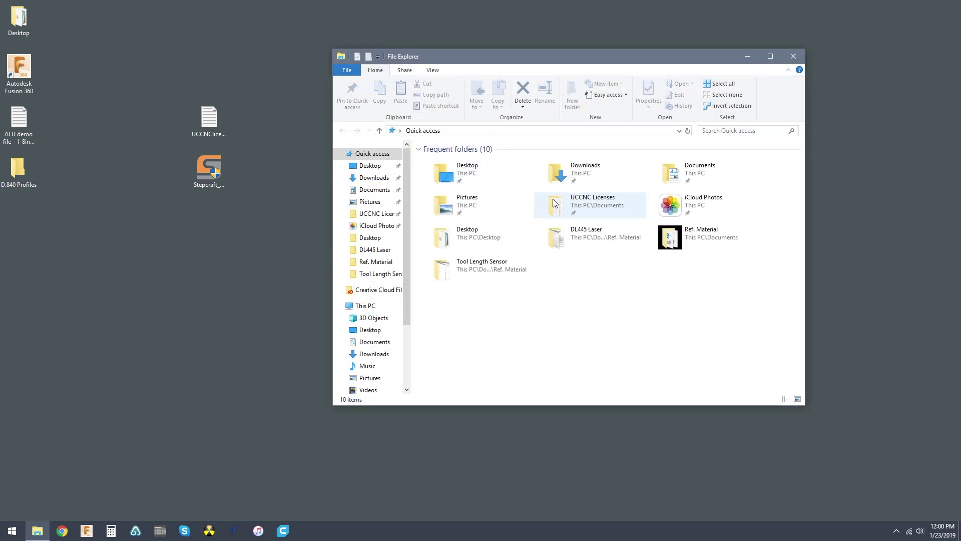
{"action": "left_click", "coordinate": [364, 305]}
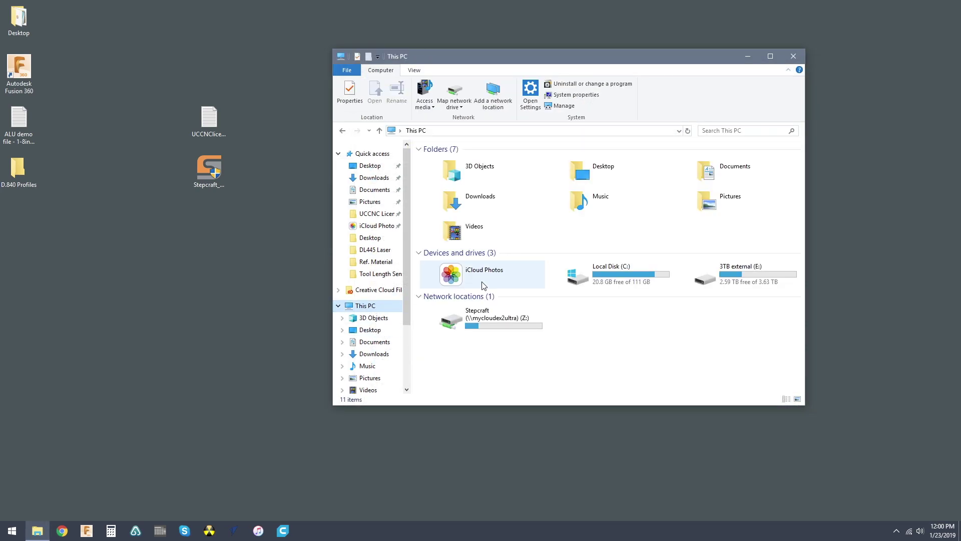
{"action": "double_click", "coordinate": [609, 277]}
{"action": "double_click", "coordinate": [443, 204]}
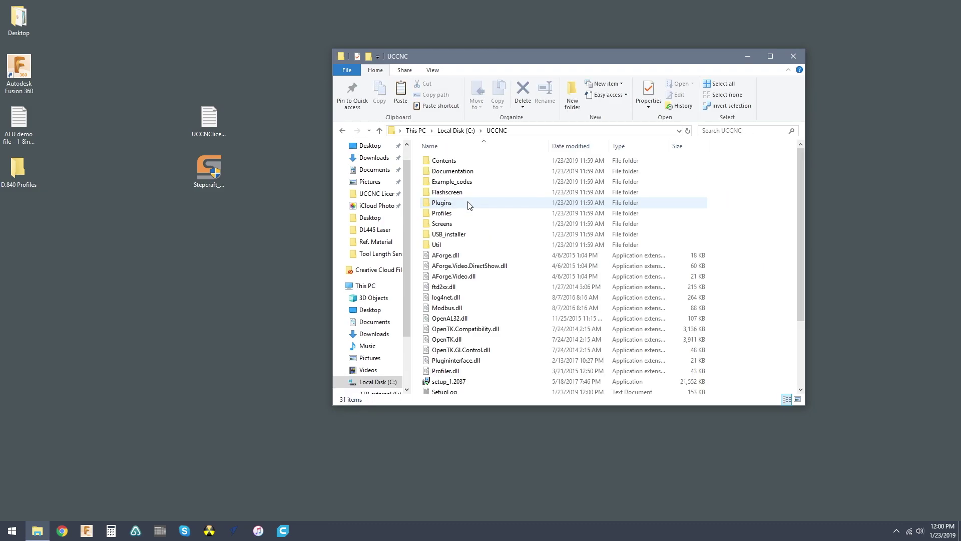
Step: Move the UCCNClicense_900EAA file from the desktop into C:\UCCNC, then close Explorer
{"action": "scroll", "coordinate": [470, 206], "scroll_direction": "down", "scroll_amount": 3}
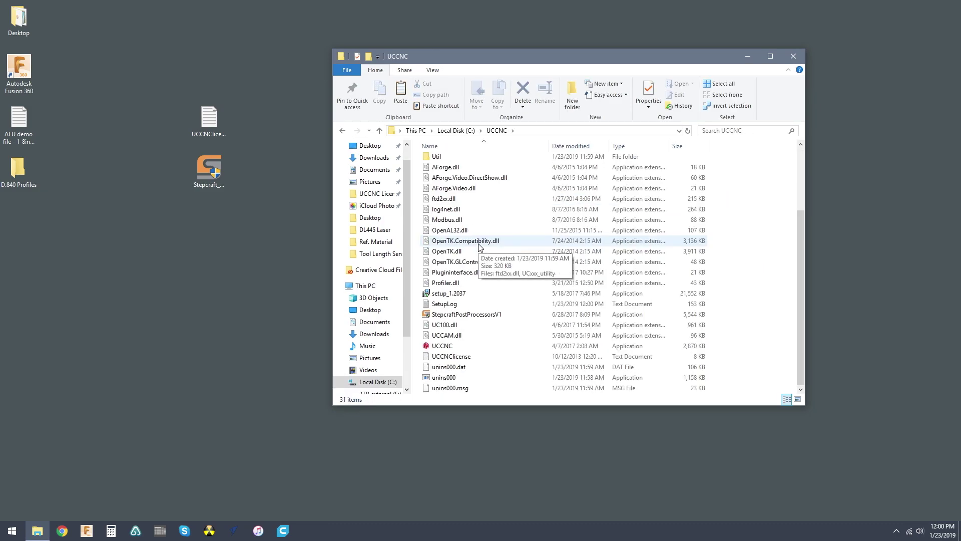
{"action": "left_click", "coordinate": [209, 116]}
{"action": "right_click", "coordinate": [210, 116]}
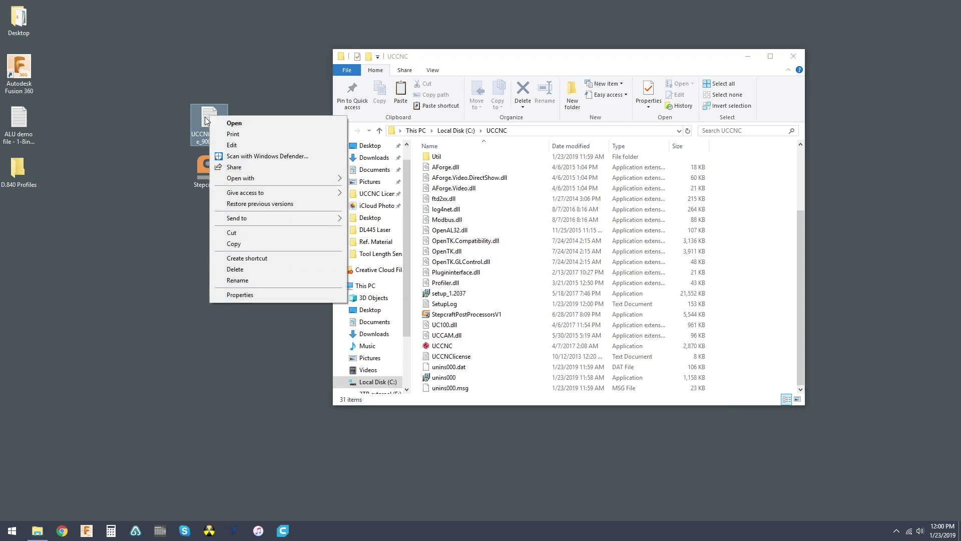
{"action": "left_click_drag", "start_coordinate": [206, 120], "coordinate": [484, 397]}
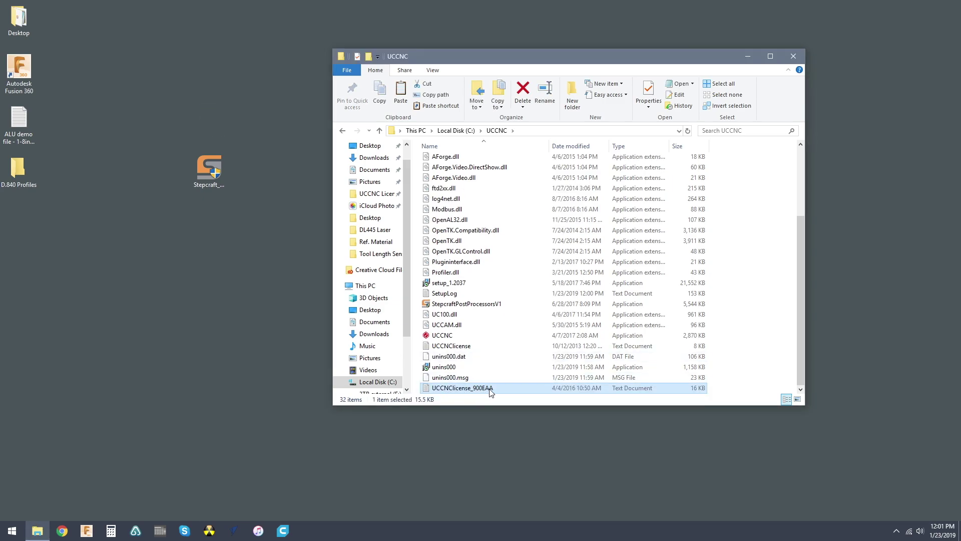
{"action": "left_click", "coordinate": [794, 56]}
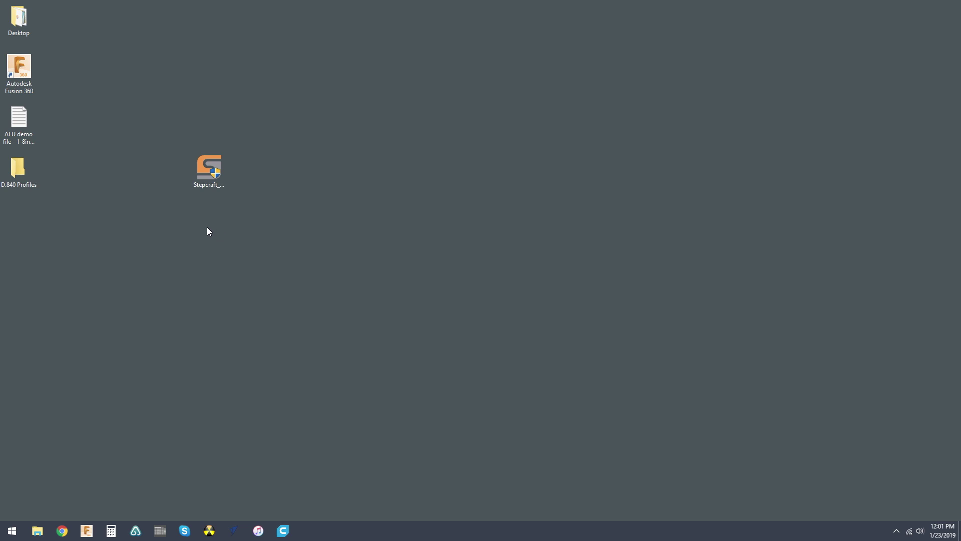
Step: Open the desktop D.840 Profiles folder and look over its four Stepcraft shortcuts, such as Stepcraft2-420
{"action": "double_click", "coordinate": [18, 169]}
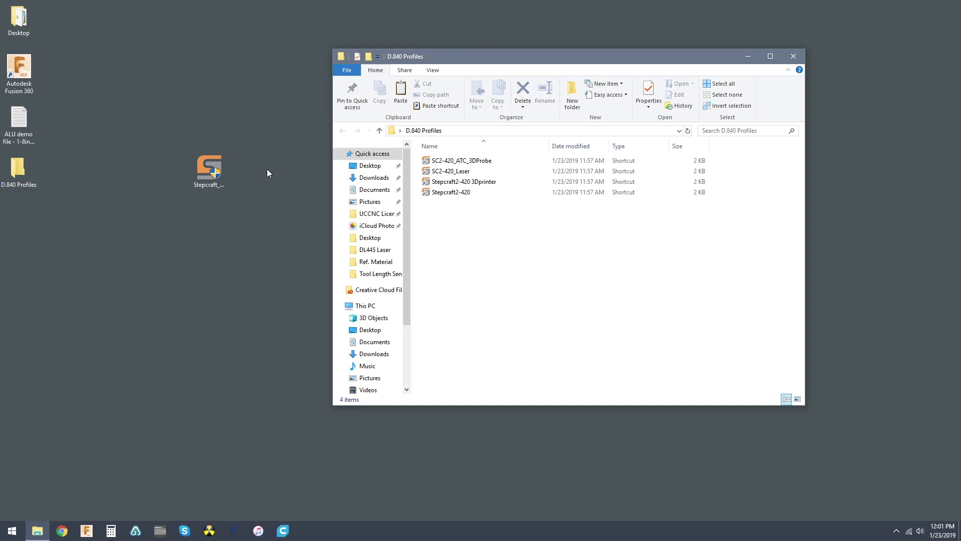
{"action": "left_click", "coordinate": [449, 193]}
{"action": "left_click", "coordinate": [508, 242]}
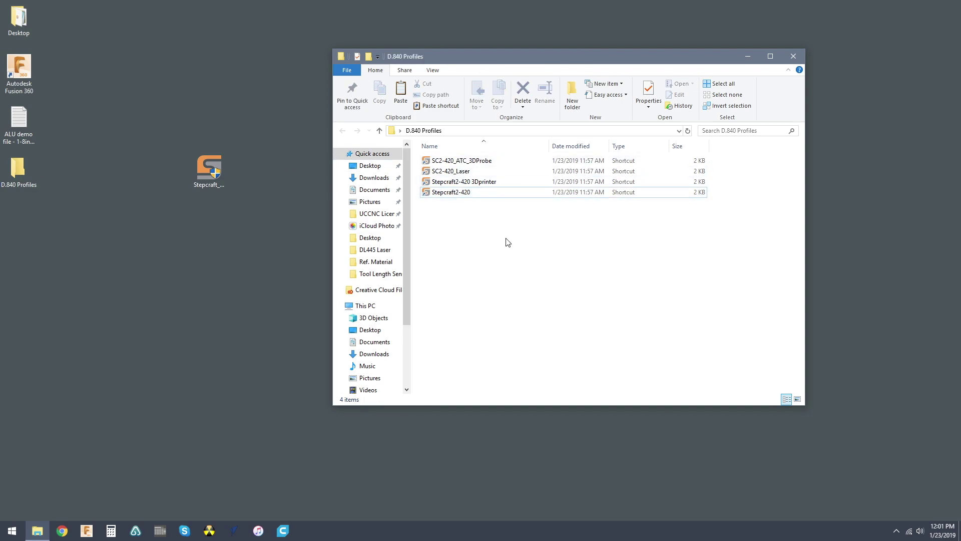